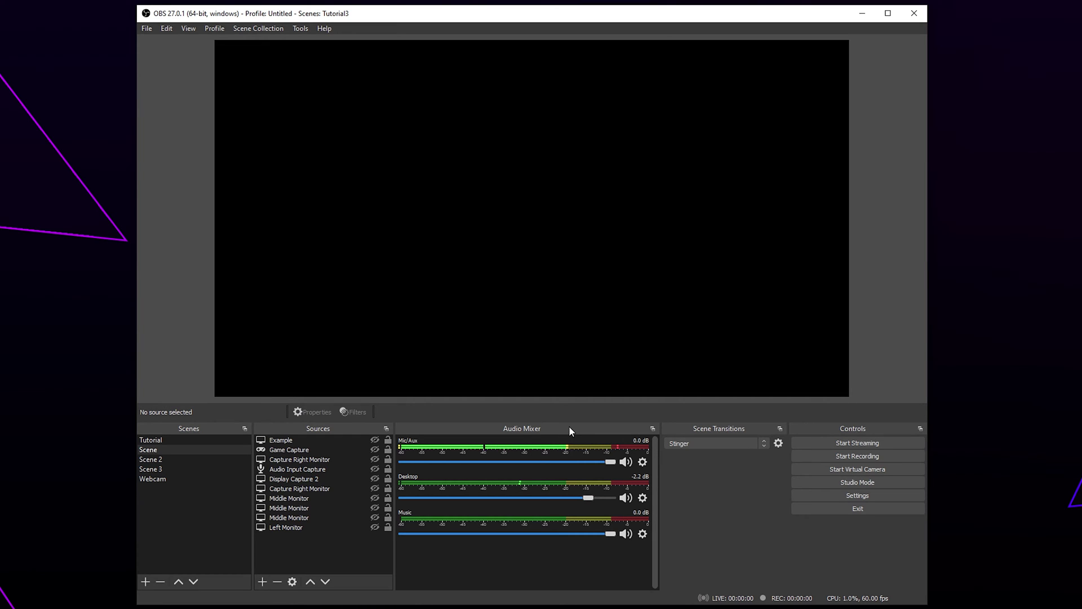
- In Video settings, confirm 1920x1080 base and output resolutions and keep the Lanczos downscale filter
{"action": "left_click", "coordinate": [845, 499]}
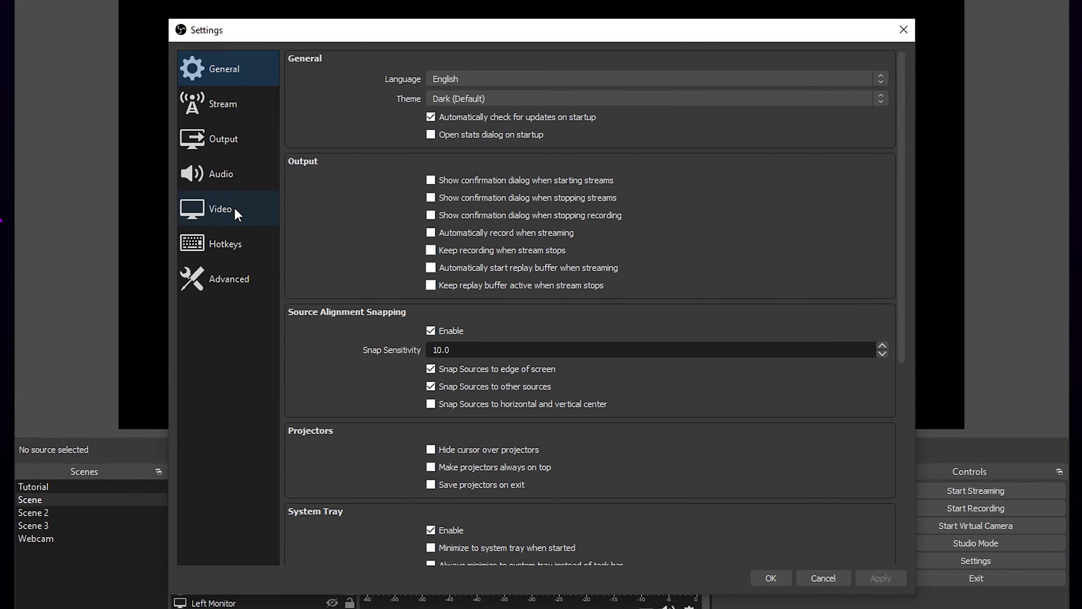
{"action": "left_click", "coordinate": [234, 209]}
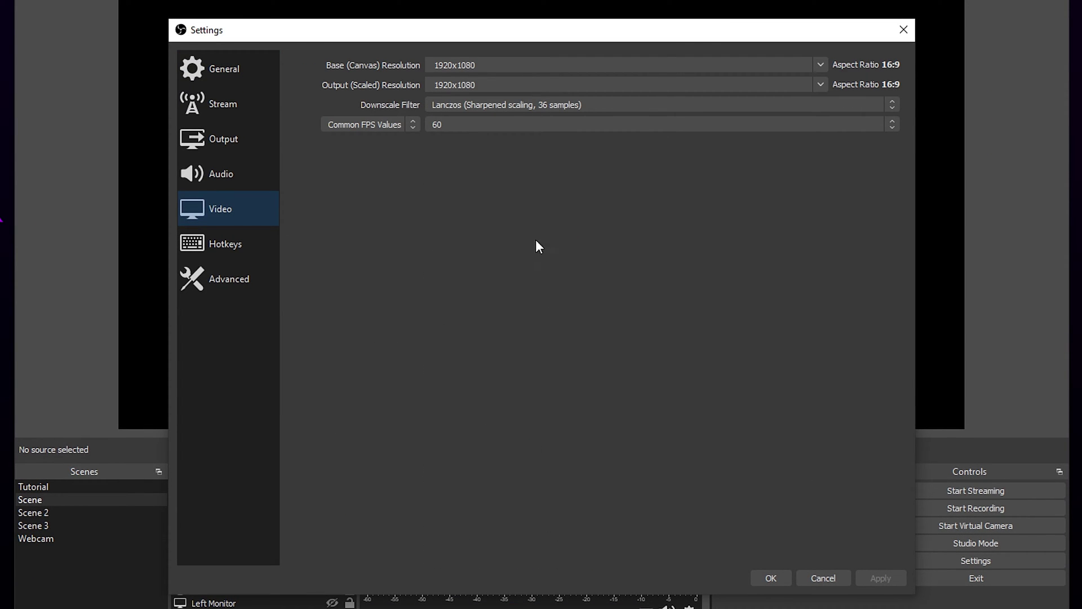
{"action": "left_click_drag", "start_coordinate": [542, 63], "coordinate": [426, 65]}
{"action": "left_click", "coordinate": [495, 67]}
{"action": "left_click_drag", "start_coordinate": [496, 84], "coordinate": [427, 85]}
{"action": "left_click", "coordinate": [543, 83]}
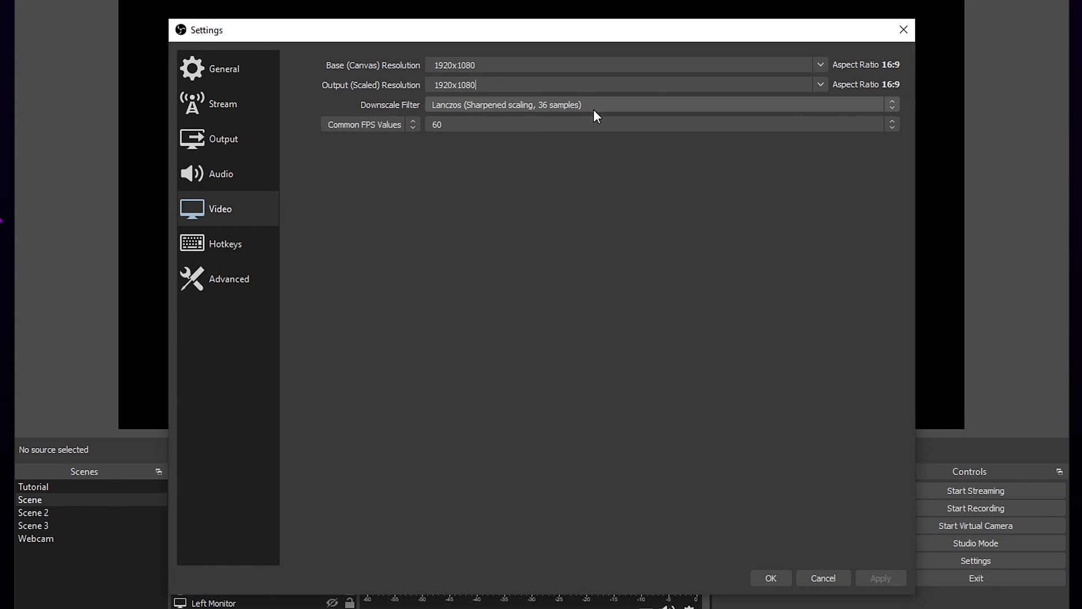
{"action": "left_click", "coordinate": [594, 105]}
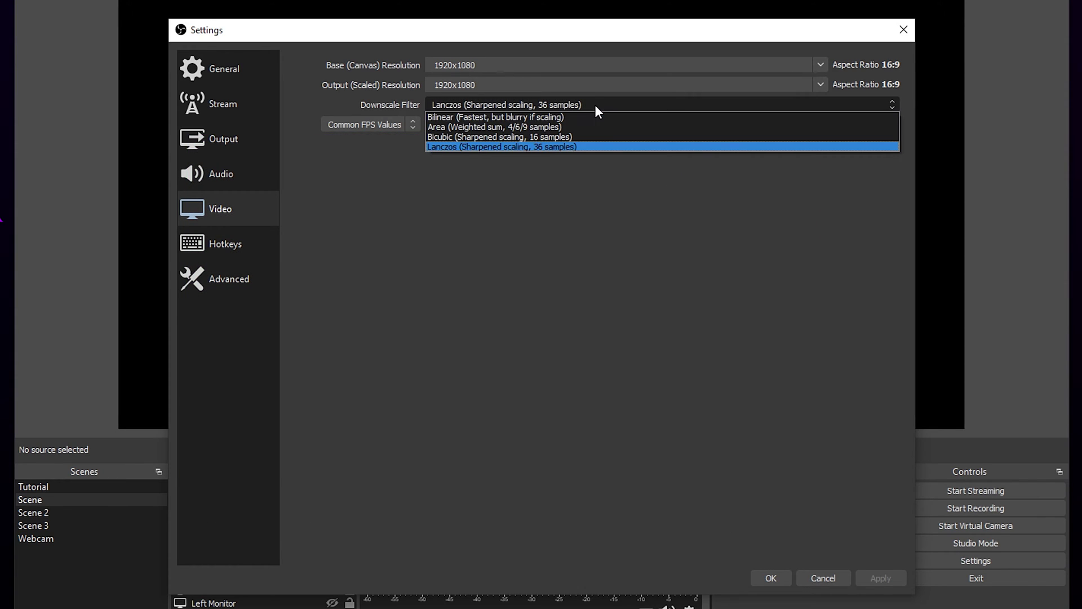
{"action": "left_click", "coordinate": [496, 148]}
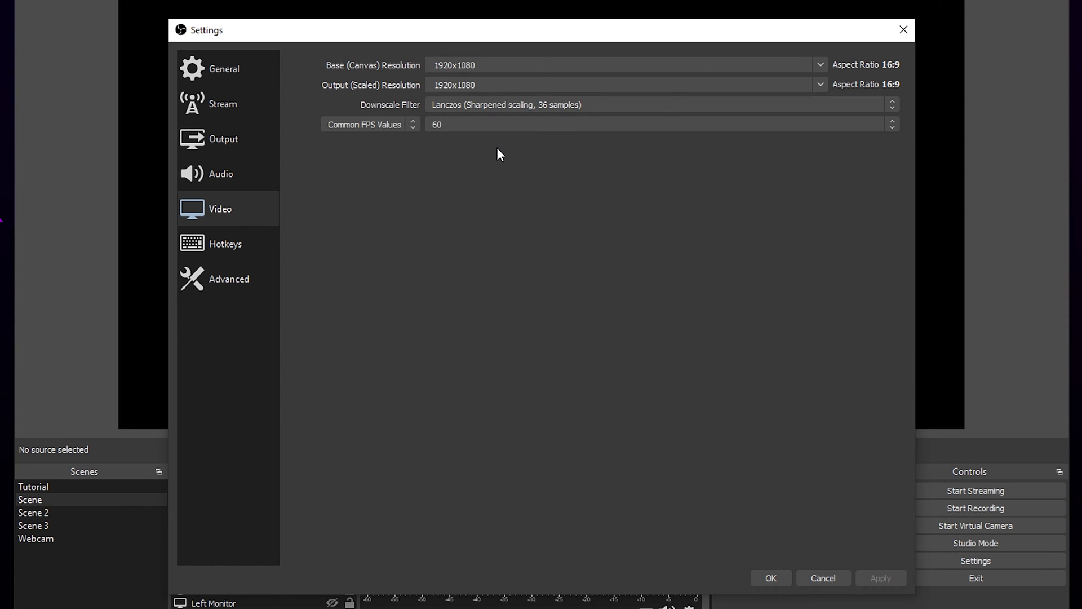
- Switch the output mode to Advanced
{"action": "left_click", "coordinate": [263, 141]}
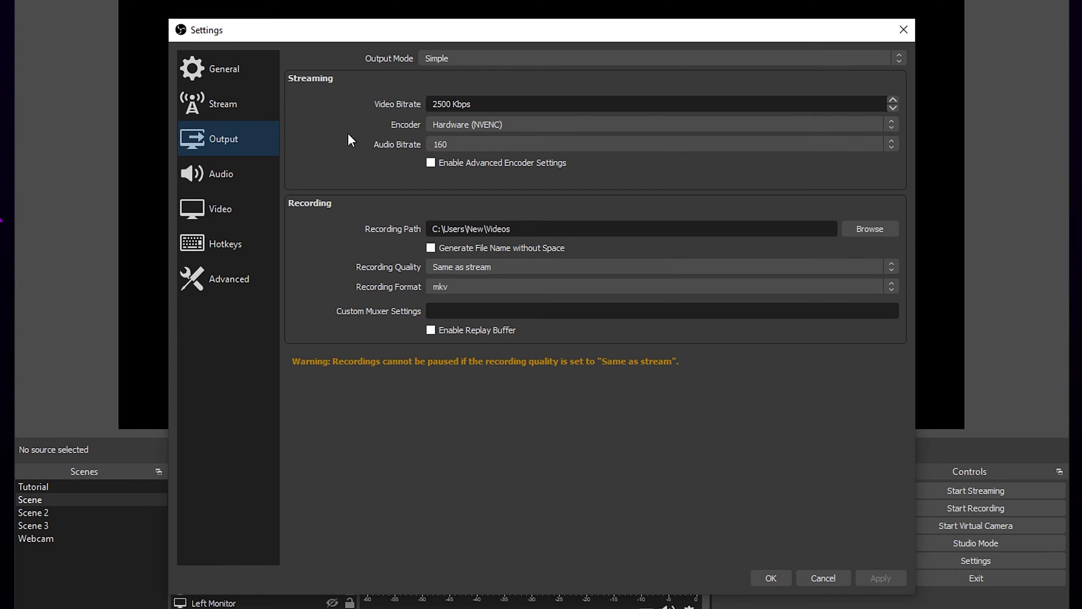
{"action": "left_click", "coordinate": [487, 60]}
{"action": "left_click", "coordinate": [468, 78]}
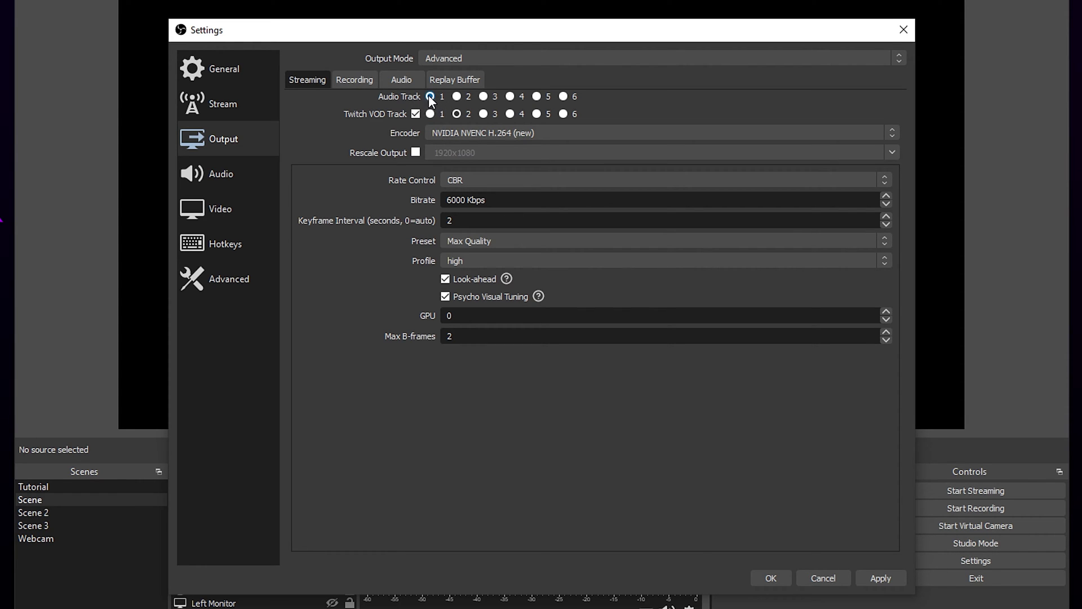
- Choose NVIDIA NVENC H.264 (new) as the streaming encoder
{"action": "left_click", "coordinate": [484, 130]}
{"action": "left_click", "coordinate": [485, 131]}
{"action": "left_click", "coordinate": [485, 131]}
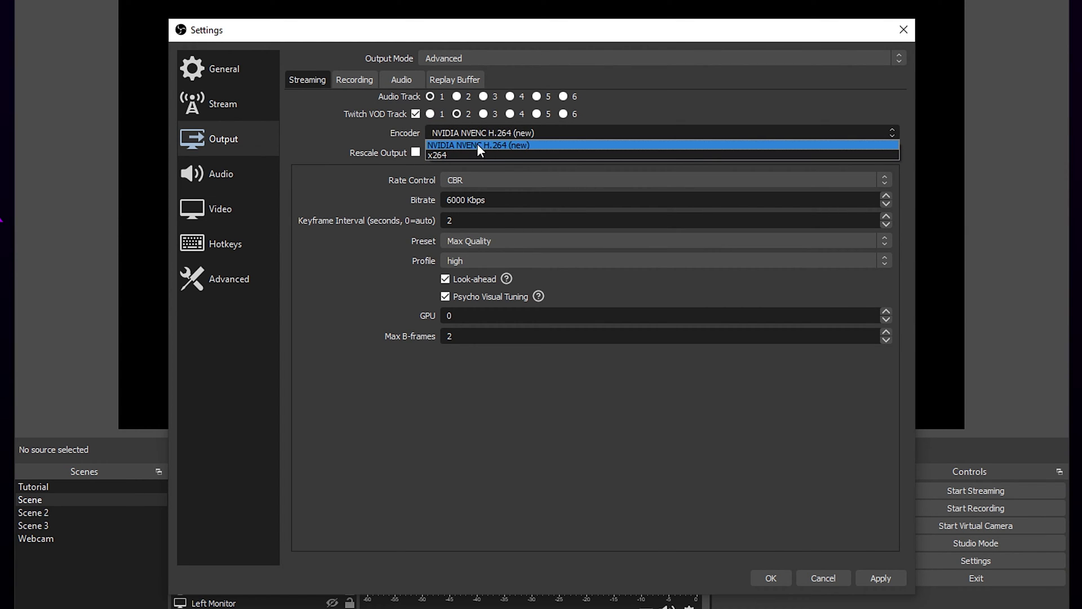
{"action": "left_click", "coordinate": [543, 145]}
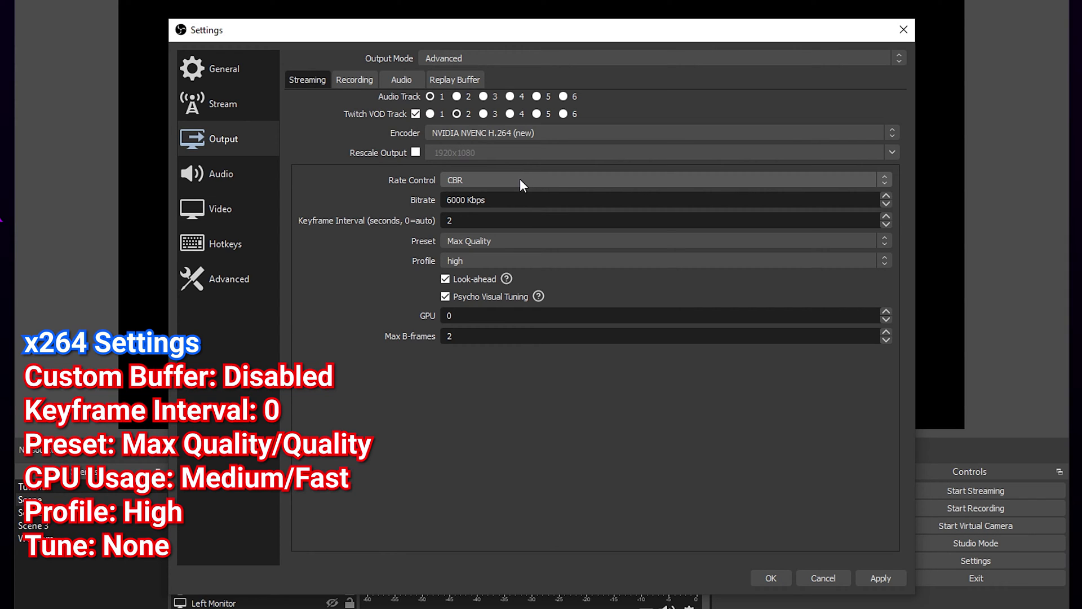
- Set the streaming encoder to CBR, keyframe interval 2, Max Quality preset and high profile
{"action": "left_click", "coordinate": [503, 182]}
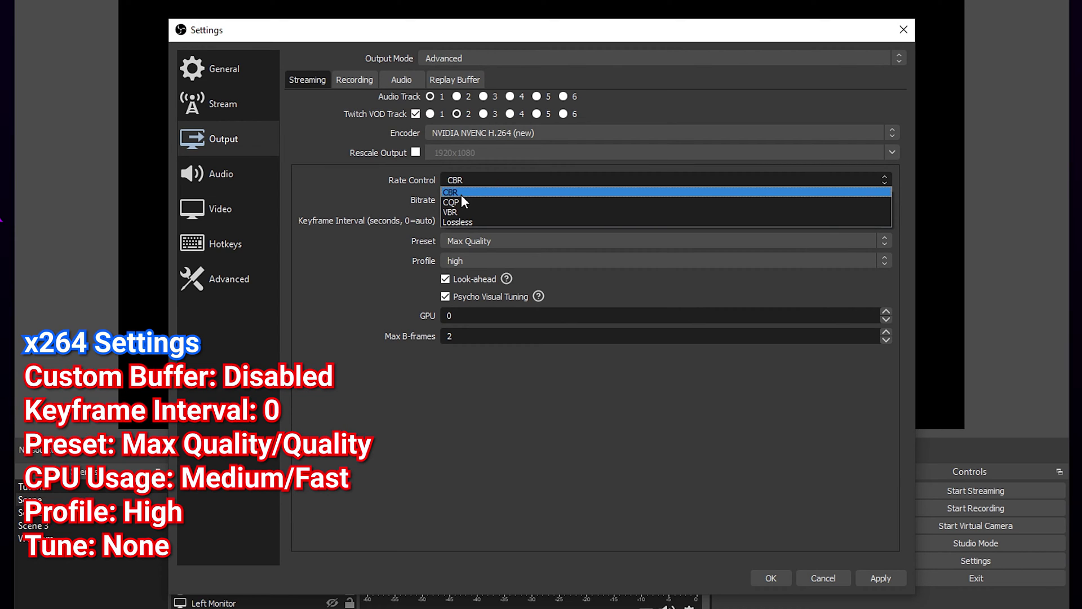
{"action": "left_click", "coordinate": [461, 194]}
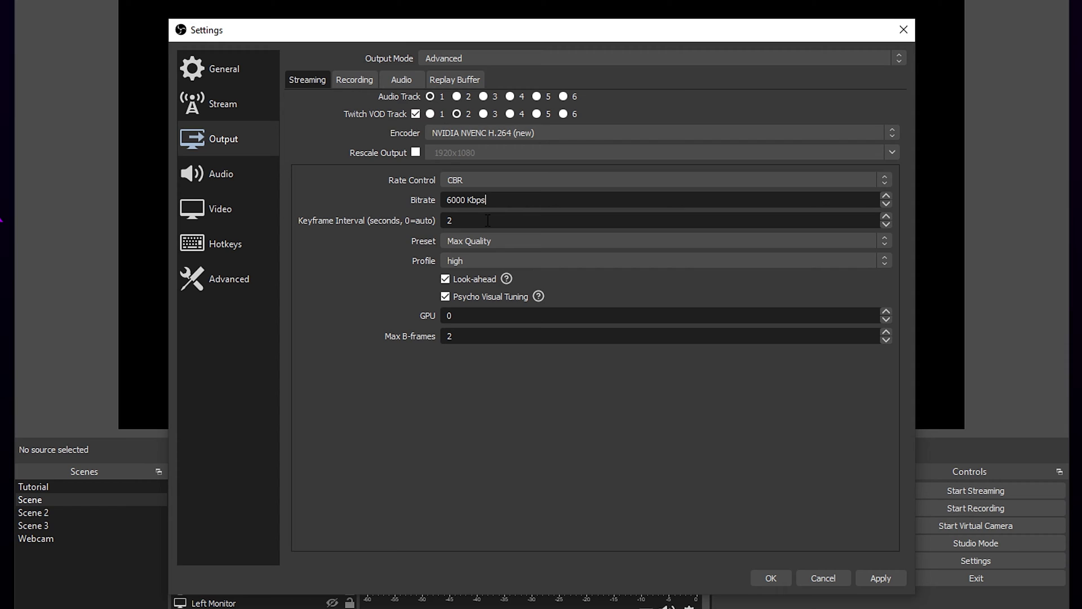
{"action": "left_click_drag", "start_coordinate": [488, 221], "coordinate": [443, 221]}
{"action": "left_click", "coordinate": [376, 236]}
{"action": "left_click", "coordinate": [514, 240]}
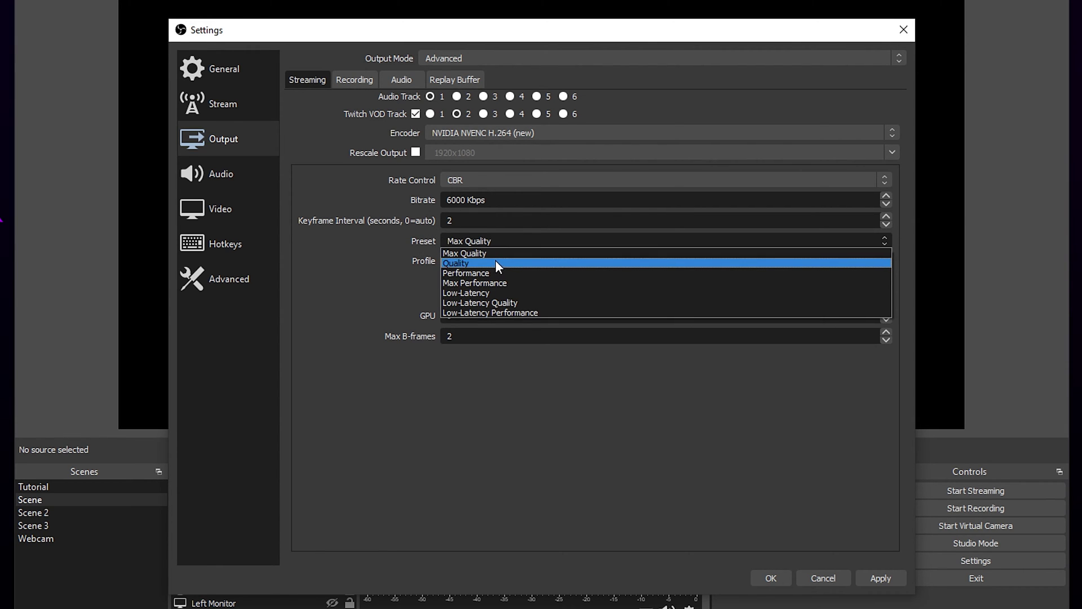
{"action": "left_click", "coordinate": [495, 256]}
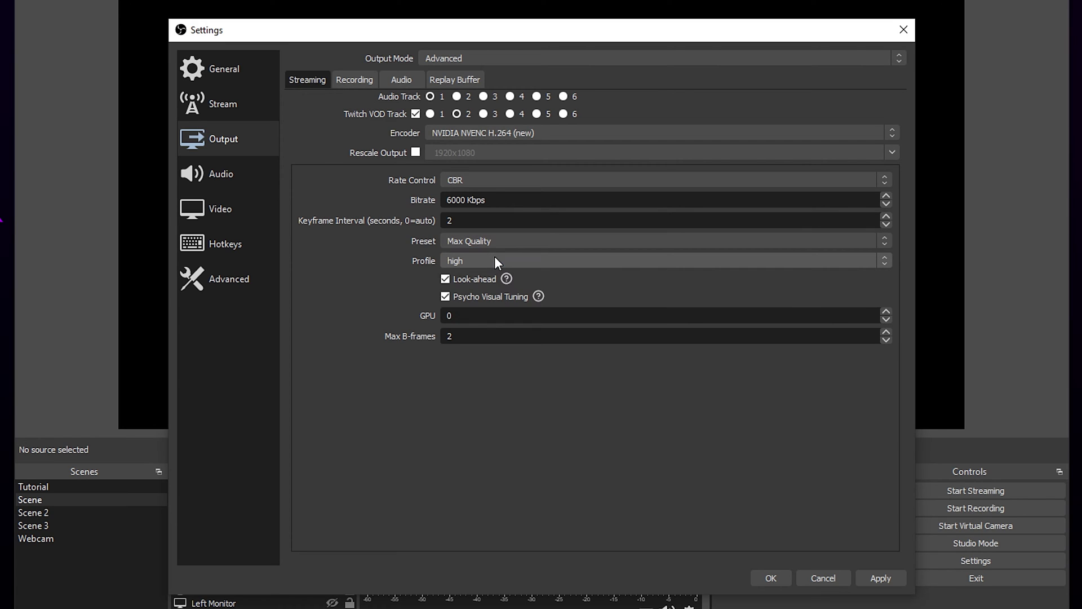
{"action": "left_click", "coordinate": [458, 261]}
{"action": "left_click", "coordinate": [458, 261]}
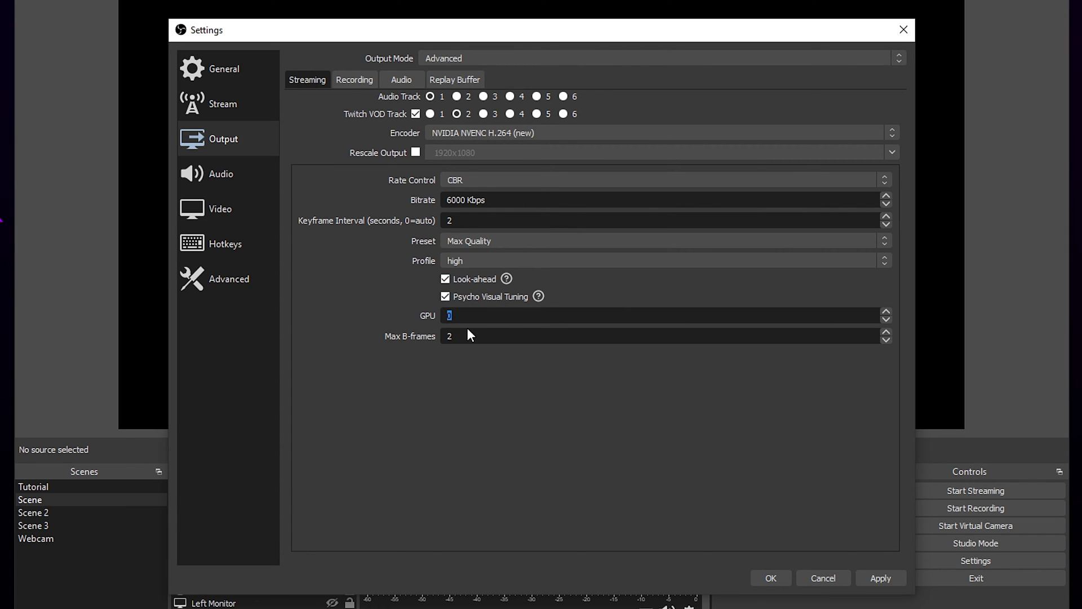
{"action": "key", "text": "Tab"}
- Set Track 1's output audio bitrate to 160 and apply the changes
{"action": "left_click", "coordinate": [391, 80]}
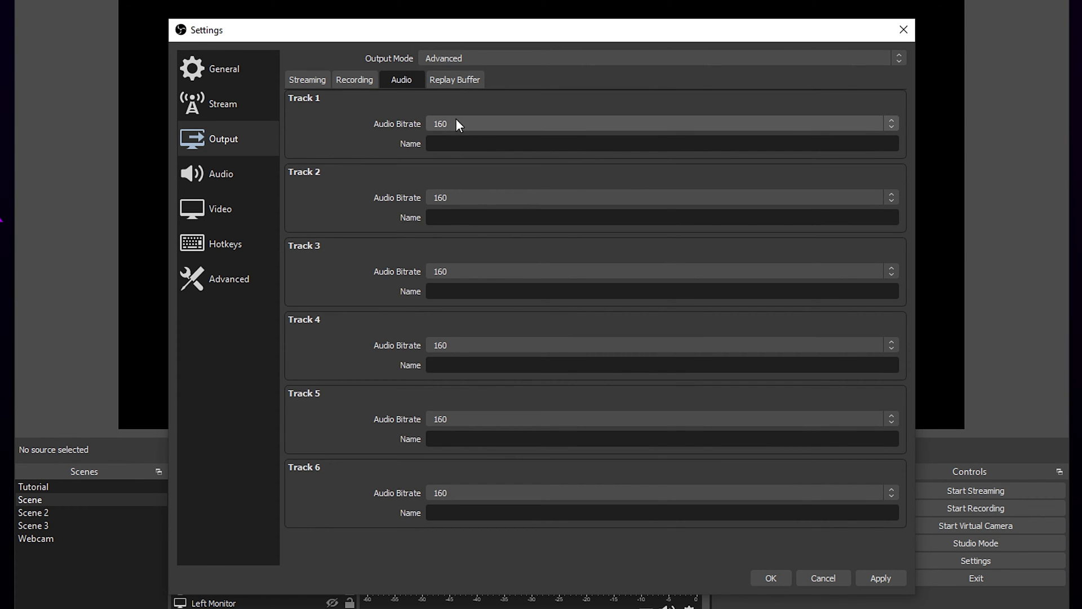
{"action": "left_click", "coordinate": [492, 127]}
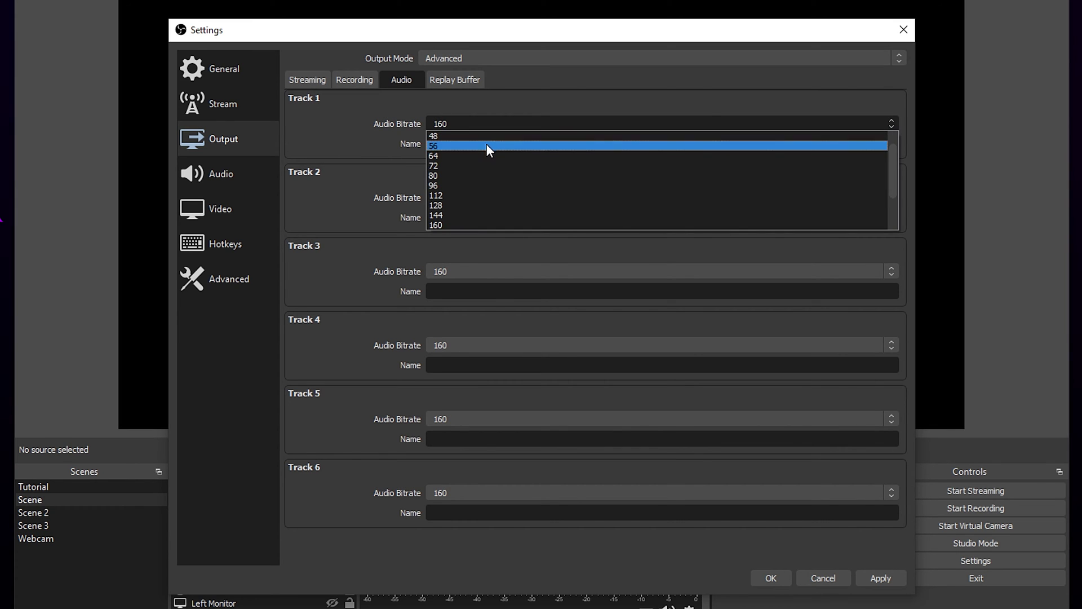
{"action": "left_click", "coordinate": [438, 225]}
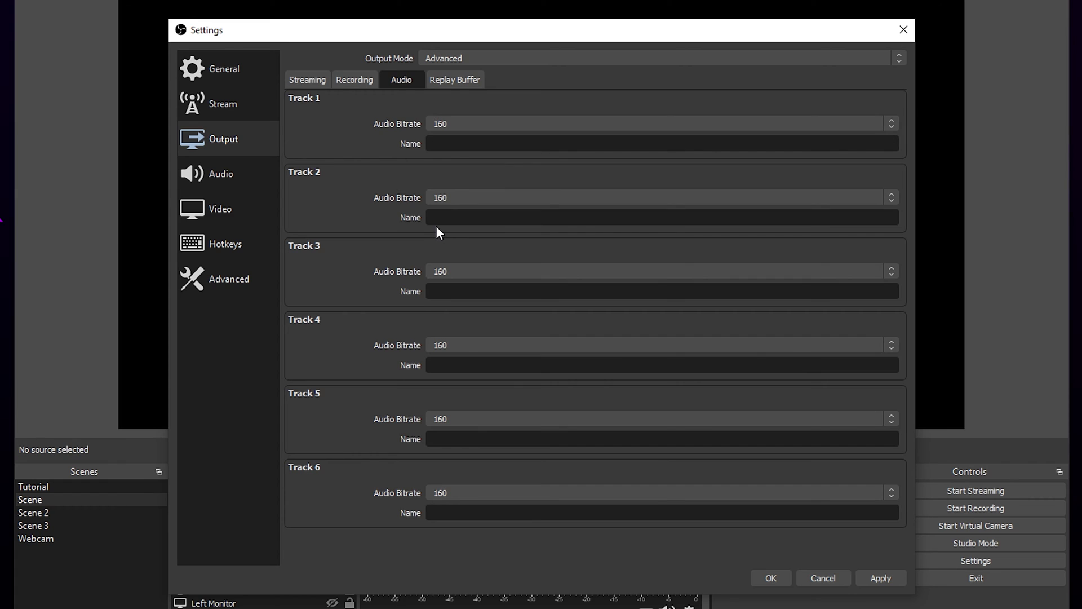
{"action": "left_click", "coordinate": [871, 581]}
- Keep Desktop Audio at Default, set Mic/Auxiliary to Microphone (AT2020USB+), then apply and close Settings
{"action": "left_click", "coordinate": [239, 163]}
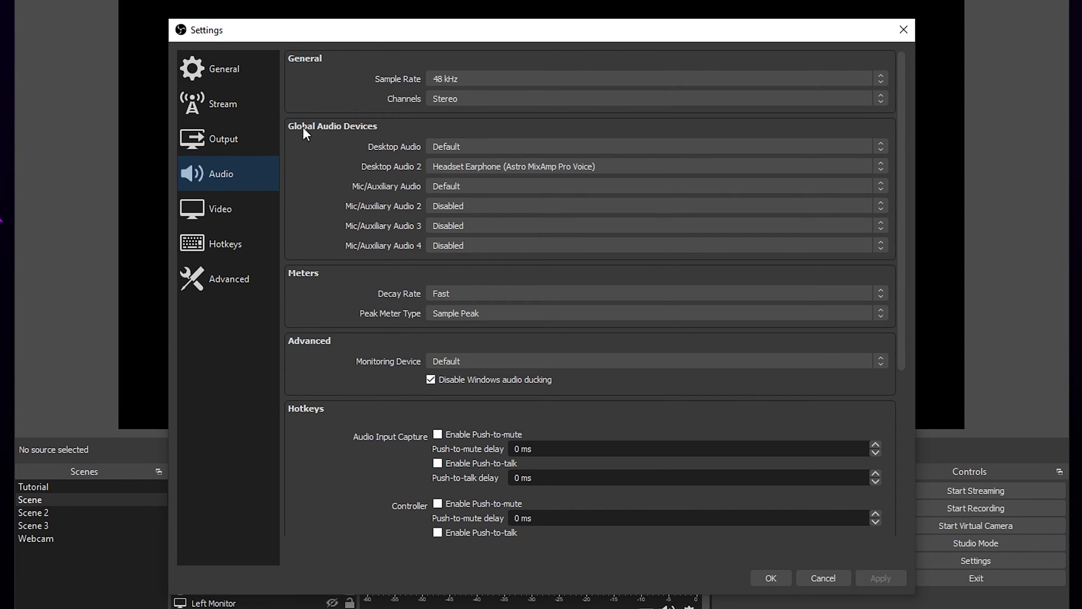
{"action": "left_click", "coordinate": [489, 151]}
{"action": "left_click", "coordinate": [489, 151]}
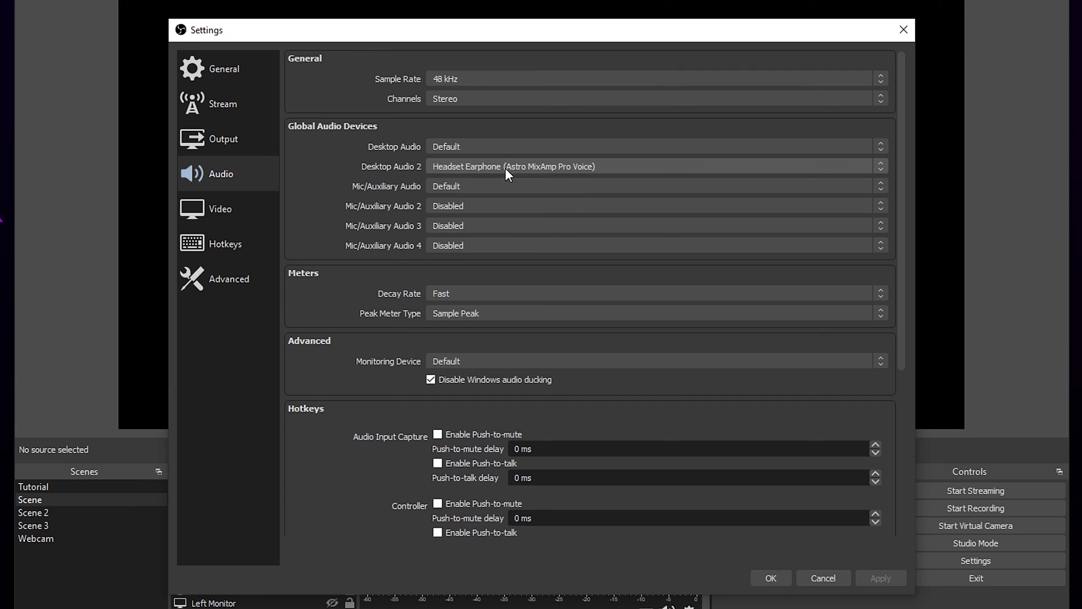
{"action": "left_click", "coordinate": [478, 185]}
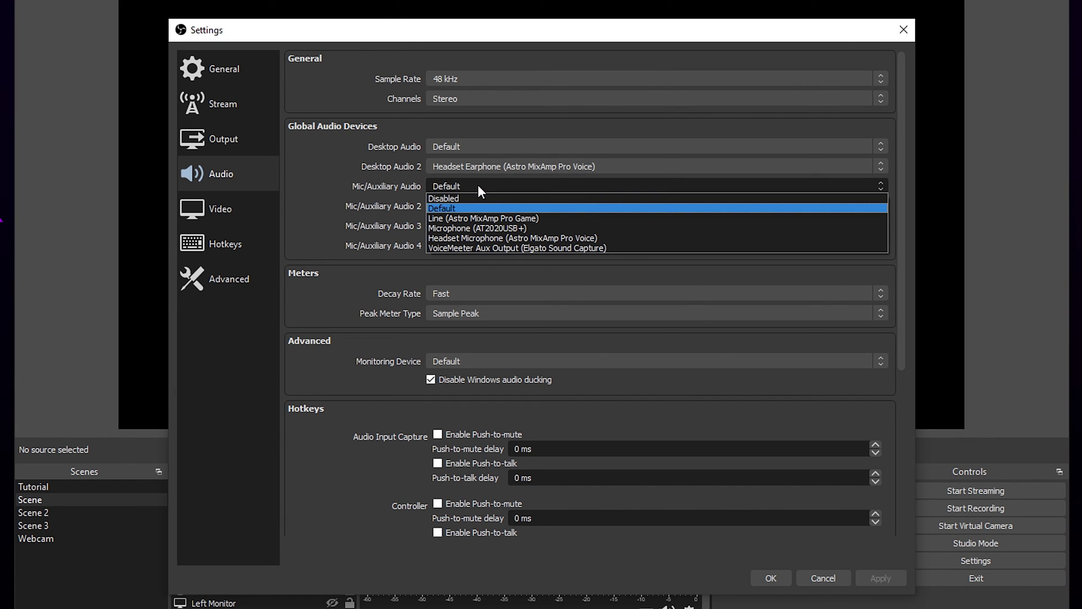
{"action": "left_click", "coordinate": [479, 225]}
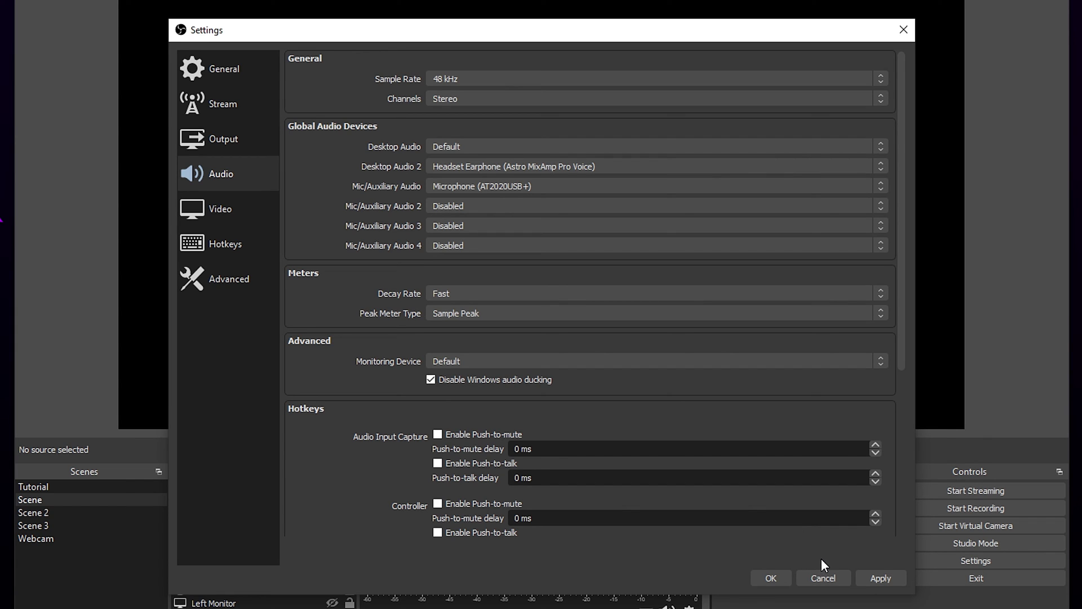
{"action": "left_click", "coordinate": [872, 578]}
{"action": "left_click", "coordinate": [766, 578]}
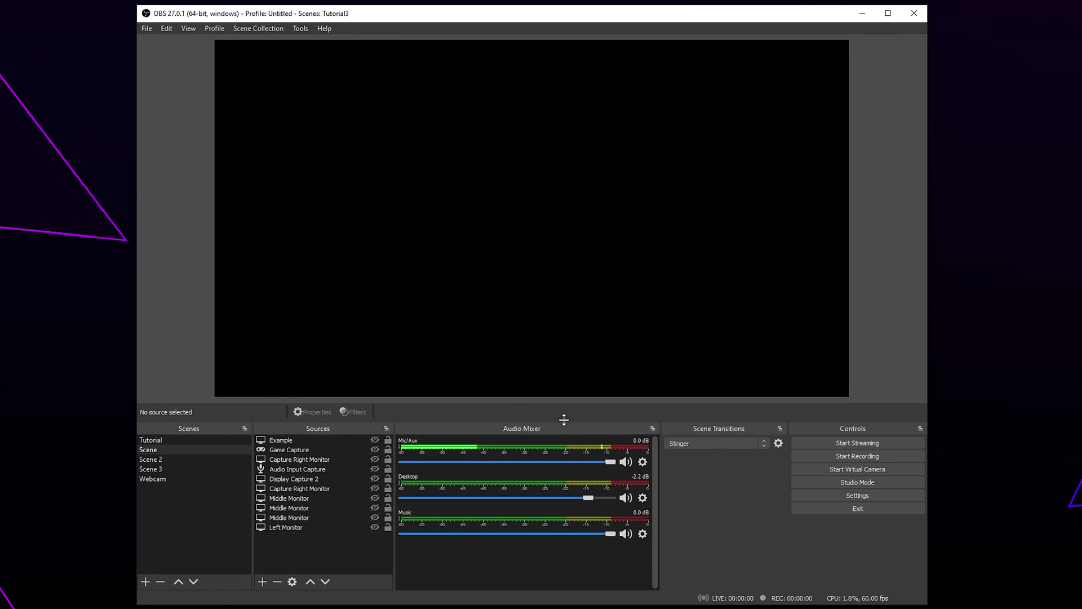
{"action": "left_click", "coordinate": [166, 28]}
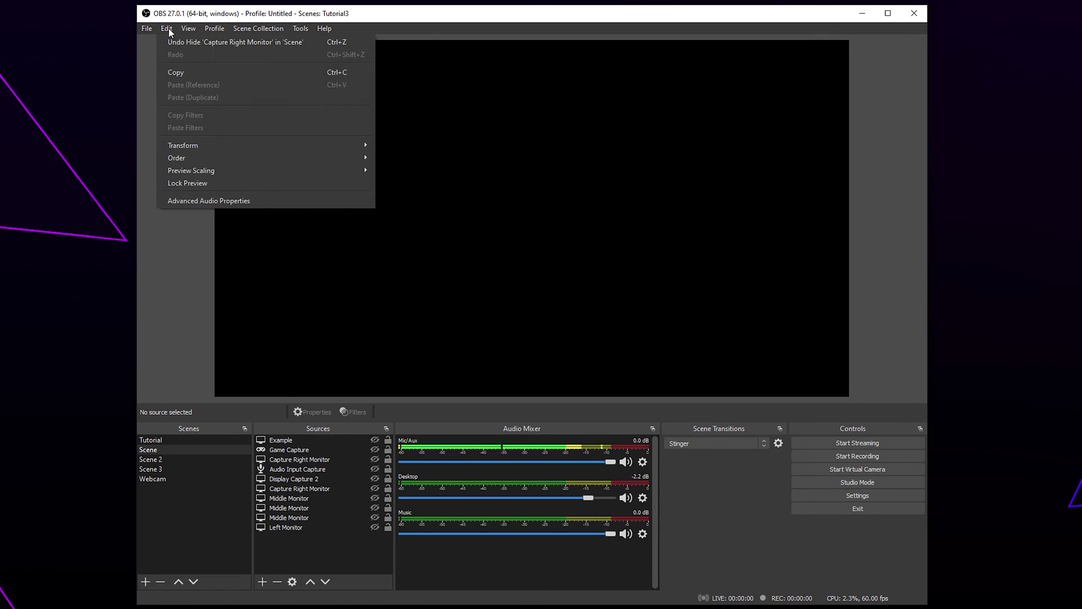
{"action": "left_click", "coordinate": [217, 201]}
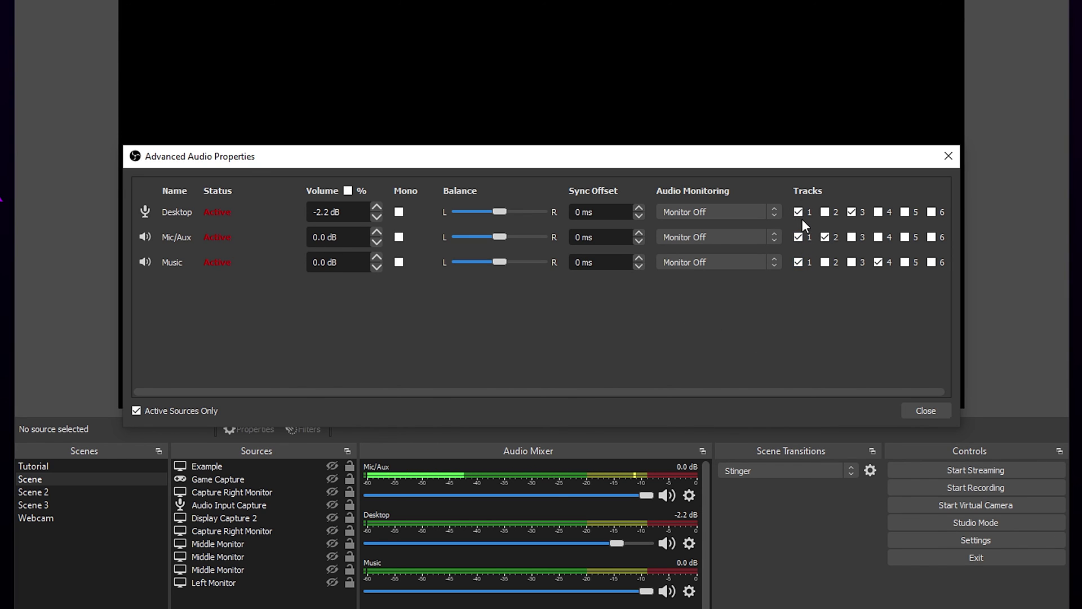
{"action": "left_click", "coordinate": [926, 410]}
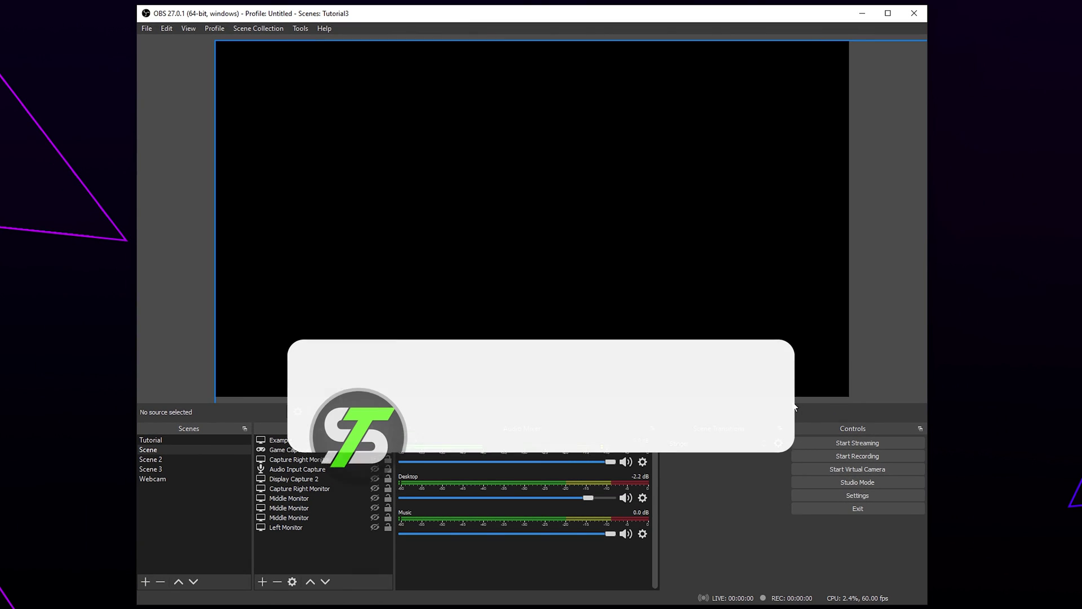